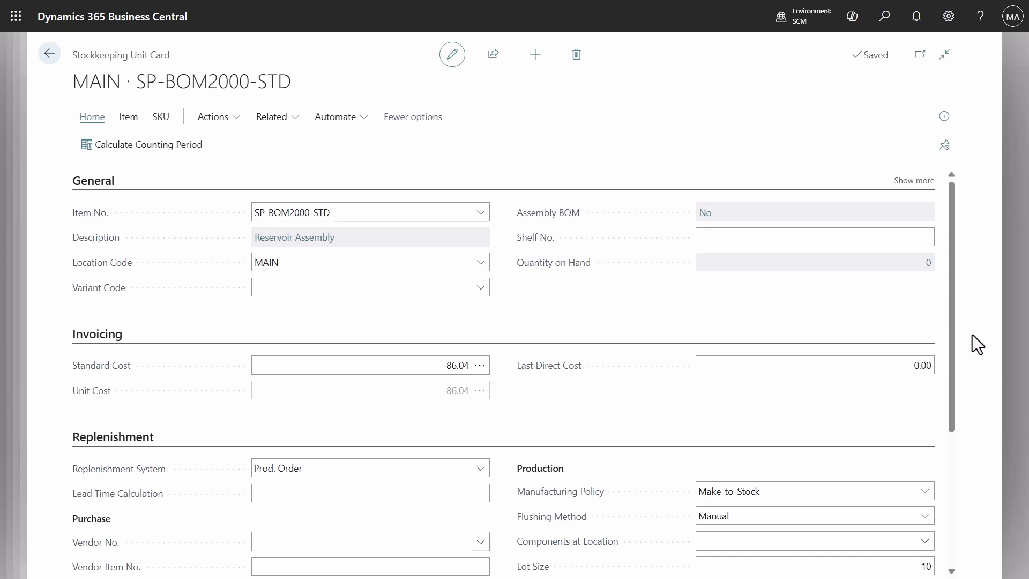
Set the MAIN SKU's routing to SP-SCM1009-SUB-2 (Airpot - Subcontracting 2)
scroll(948, 354, "down", 3)
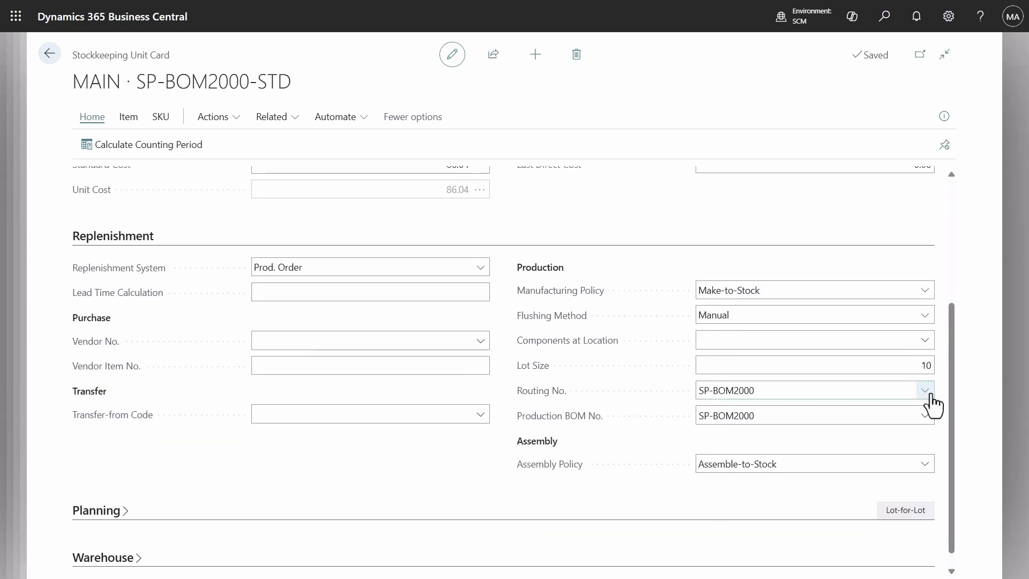
left_click(927, 391)
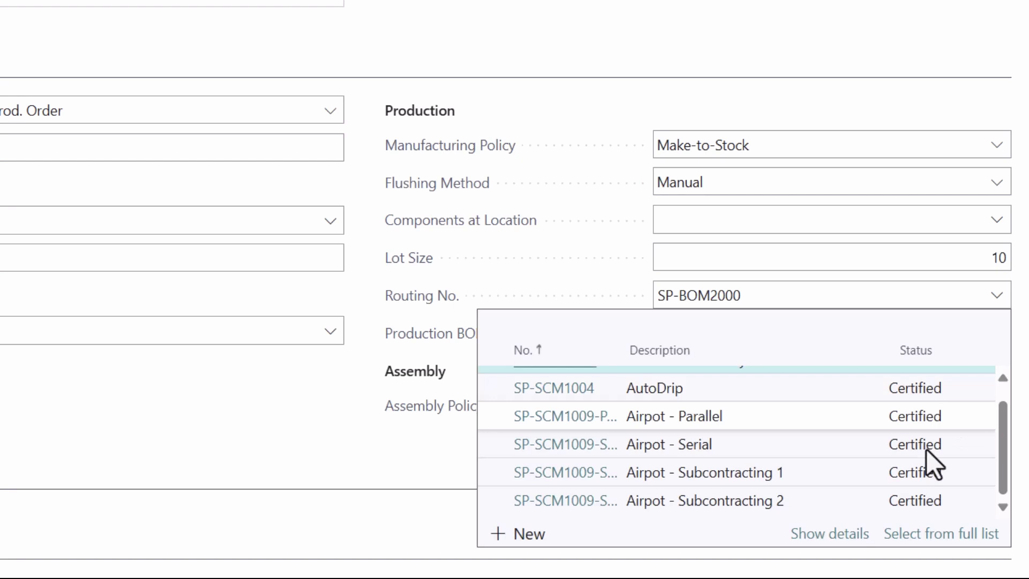
left_click(902, 498)
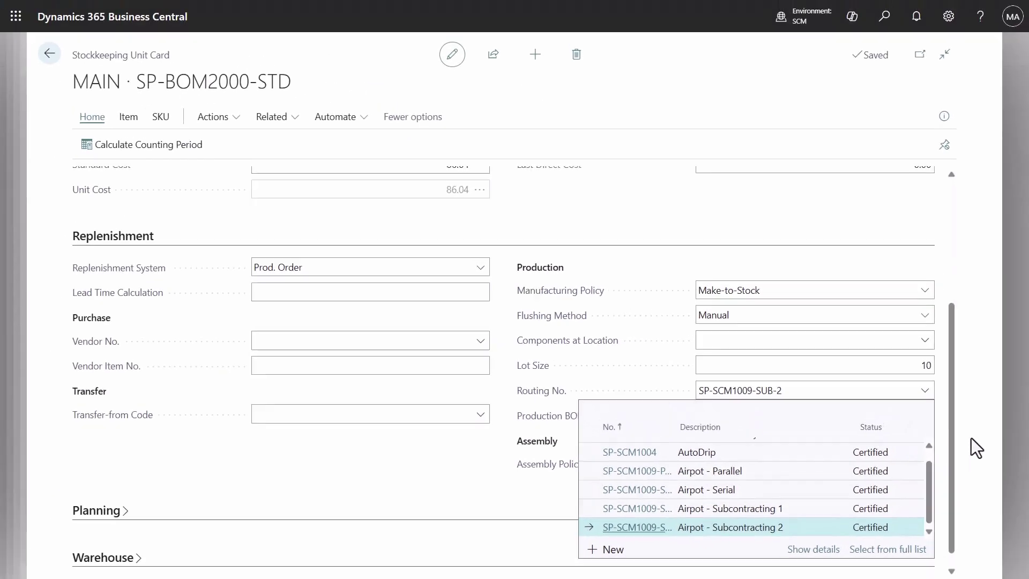
Recalculate the SKU's production standard cost, bringing it to 100.16
scroll(958, 424, "up", 4)
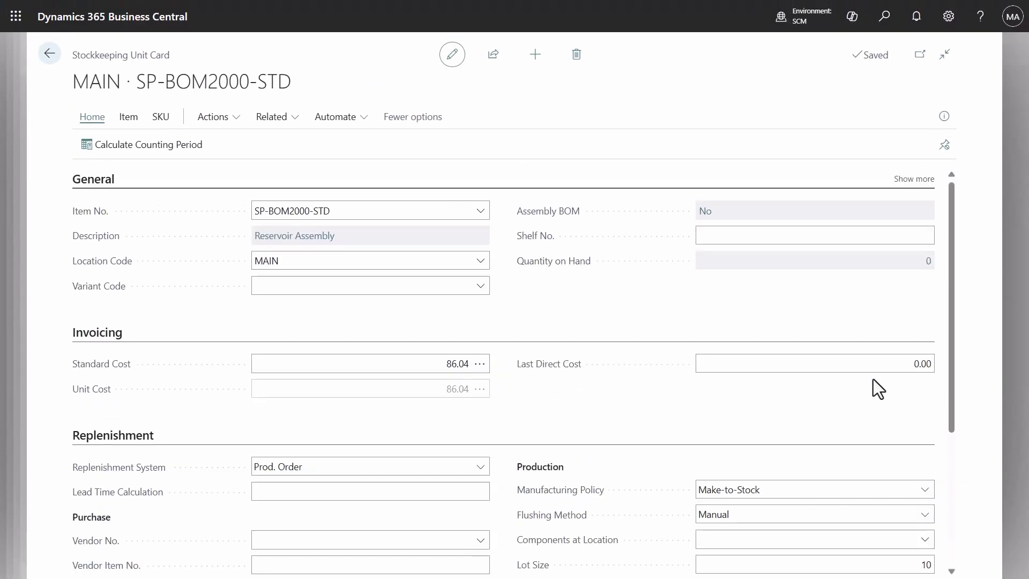
left_click(237, 124)
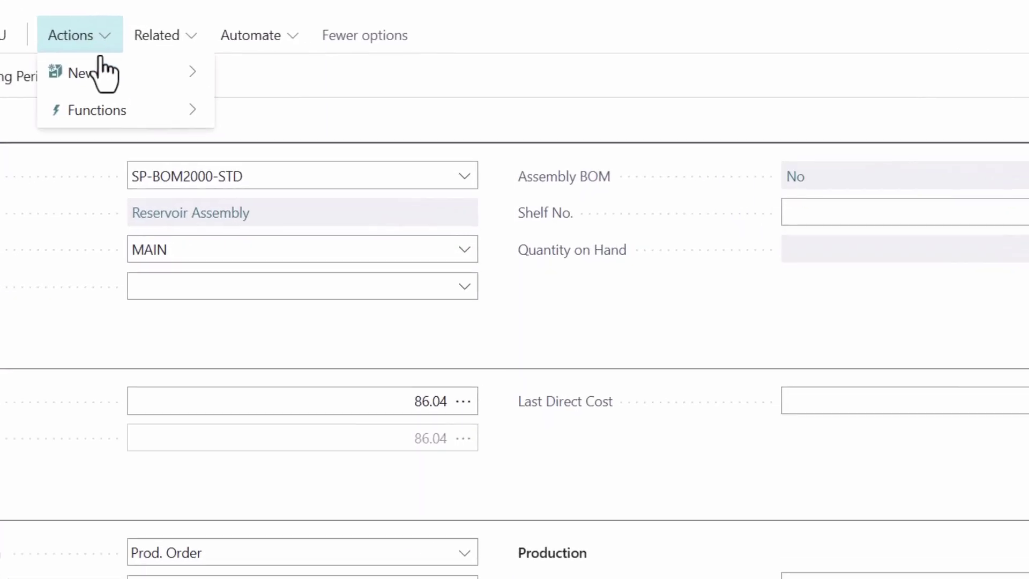
mouse_move(268, 177)
left_click(277, 110)
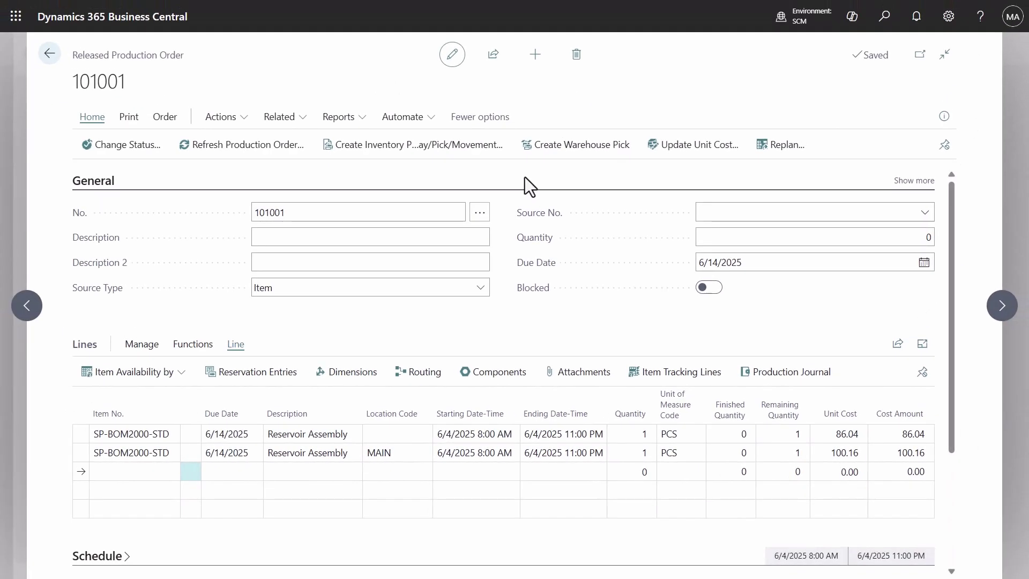
Post order 101001's production journal so both lines show 1 finished and 0 remaining
left_click(809, 384)
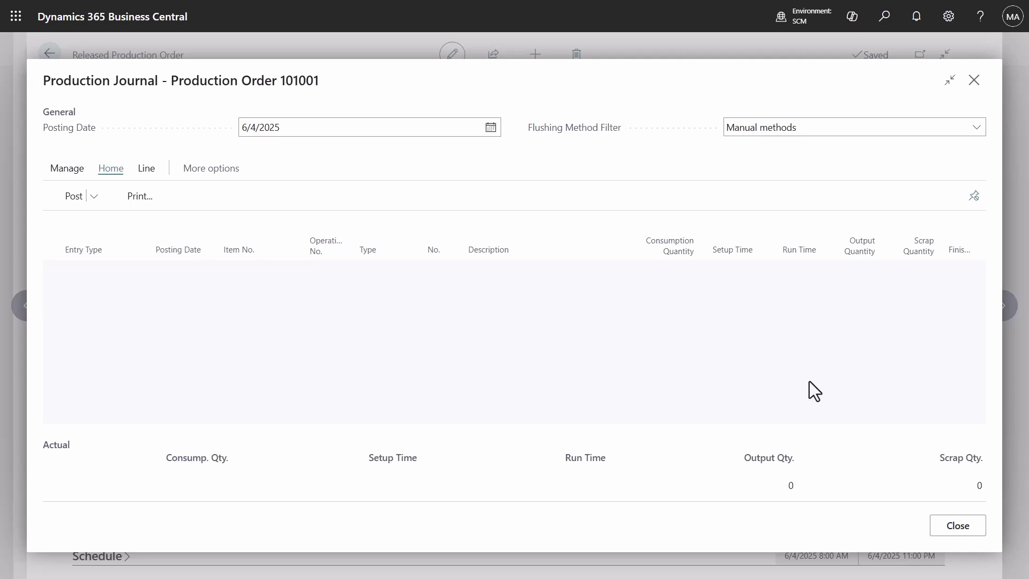
left_click(73, 198)
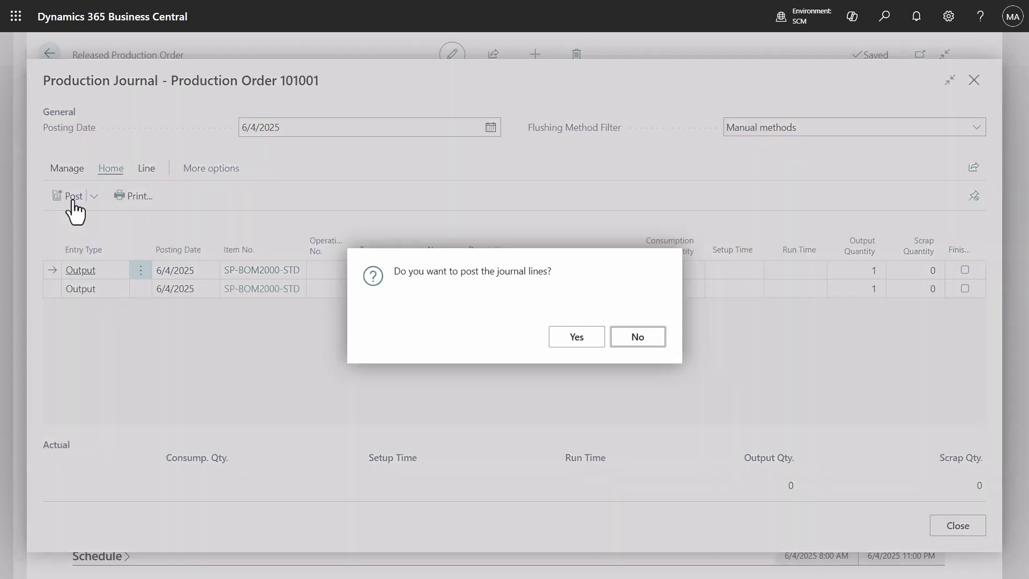
key("Return")
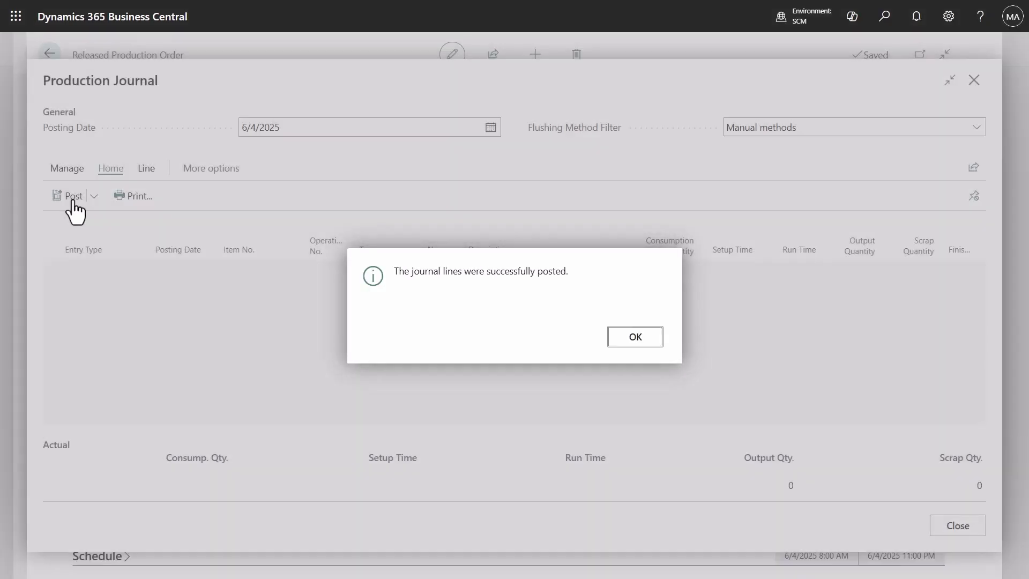
key("Return")
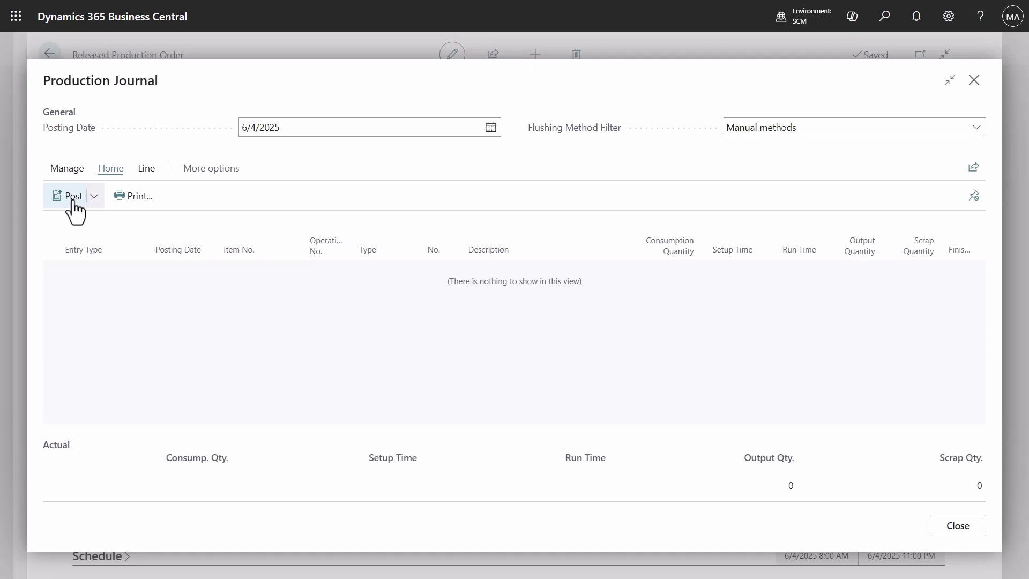
key("Escape")
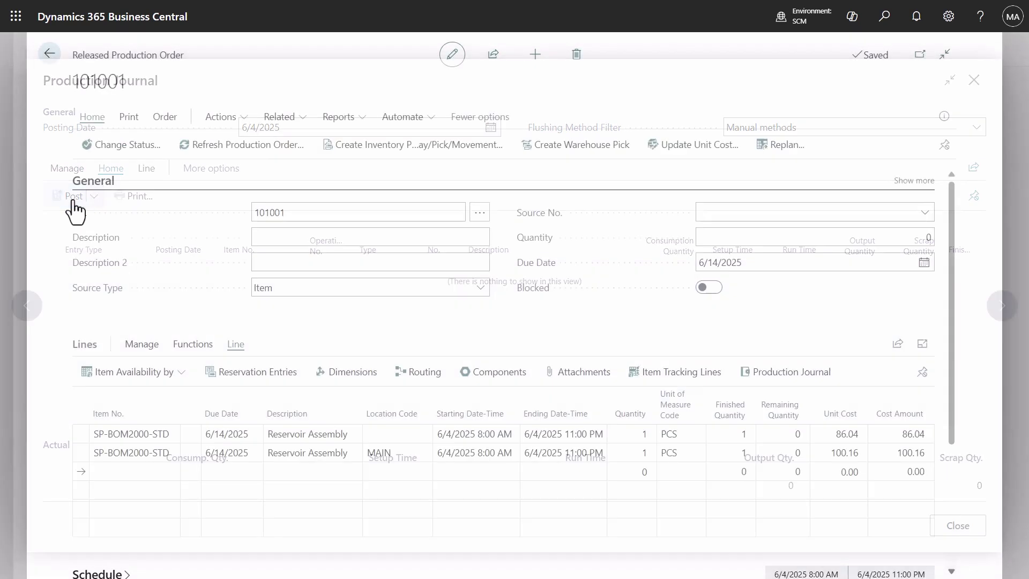
Change production order 101001 from Released to Finished status
left_click(130, 147)
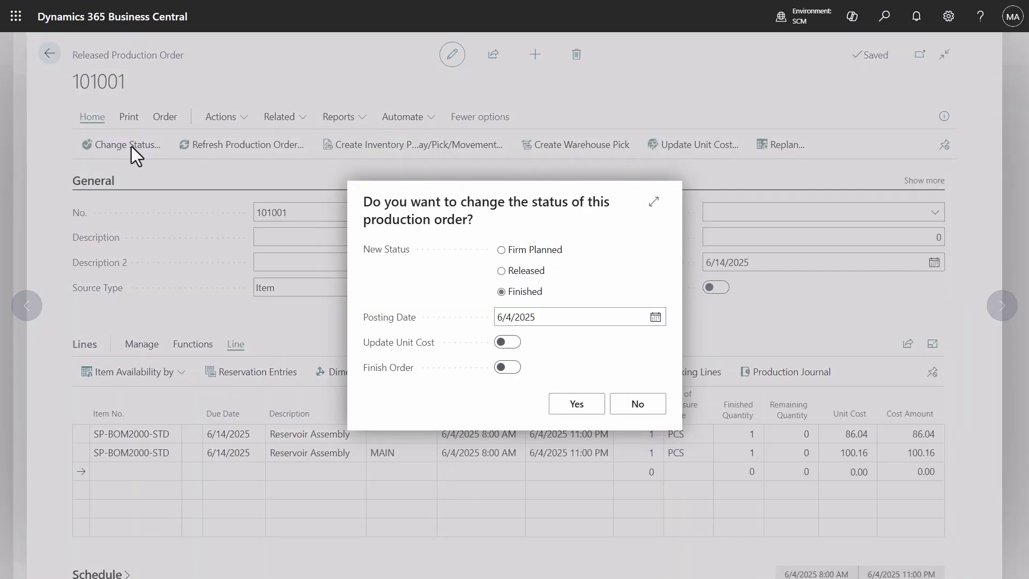
left_click(576, 404)
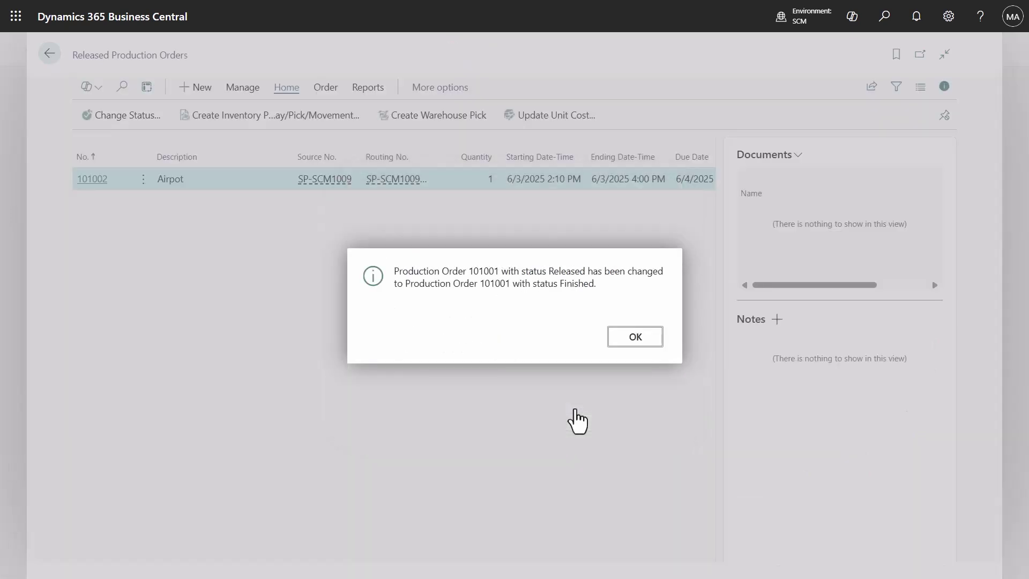
key("Return")
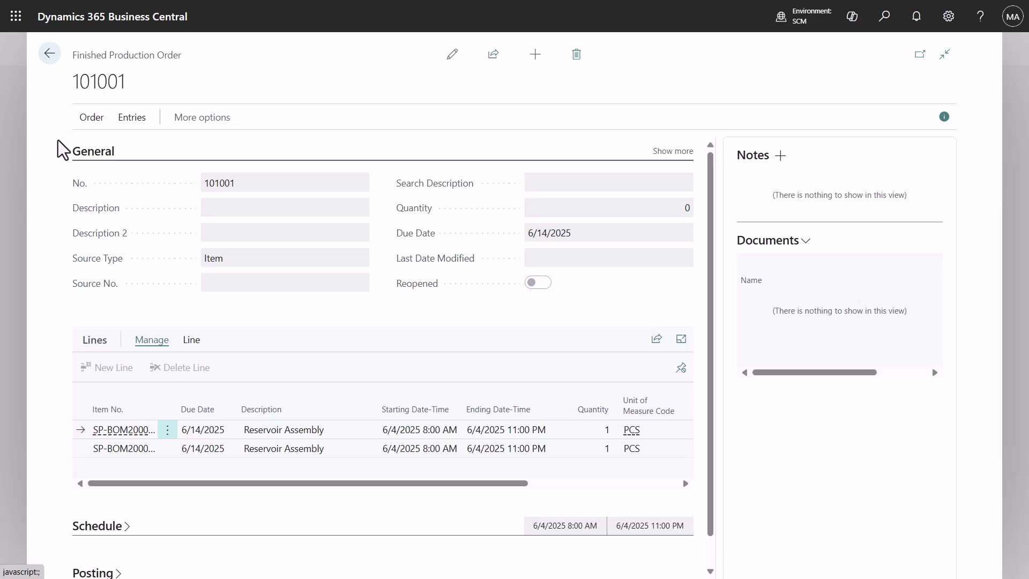
Review order 101001's item ledger entries and the value entries behind the 100.16 and 86.04 outputs
left_click(132, 120)
left_click(121, 155)
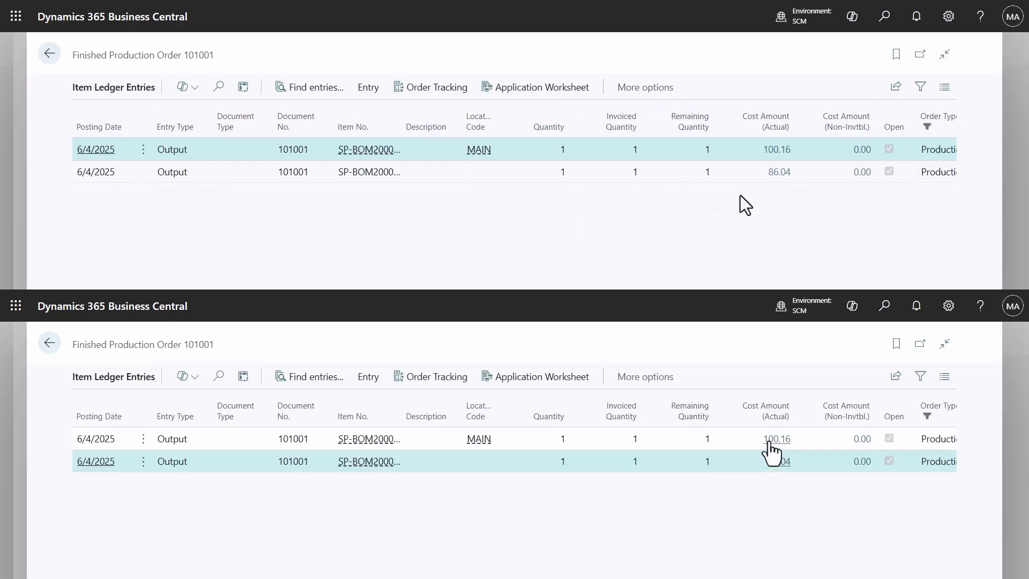
left_click(772, 443)
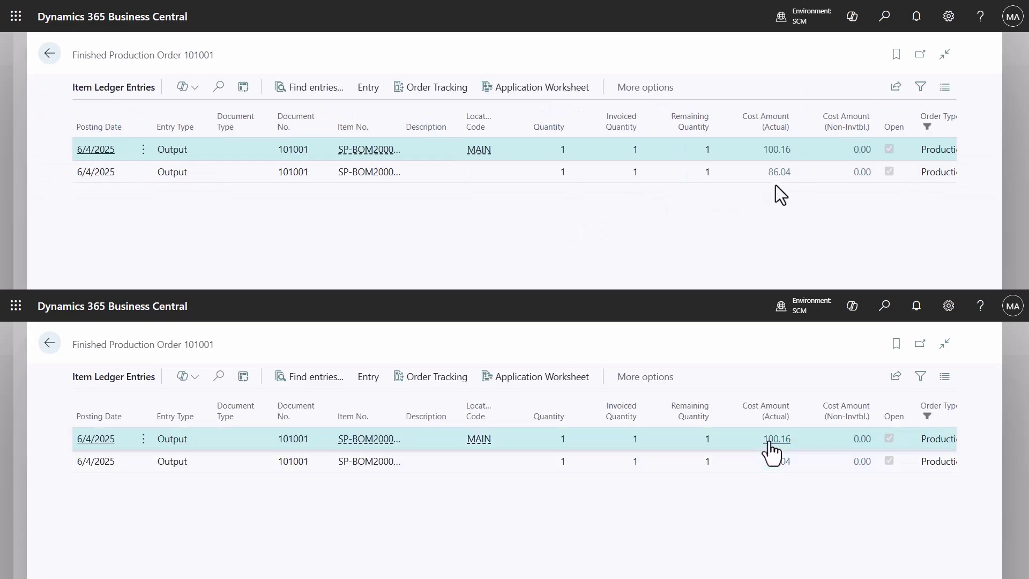
left_click(779, 179)
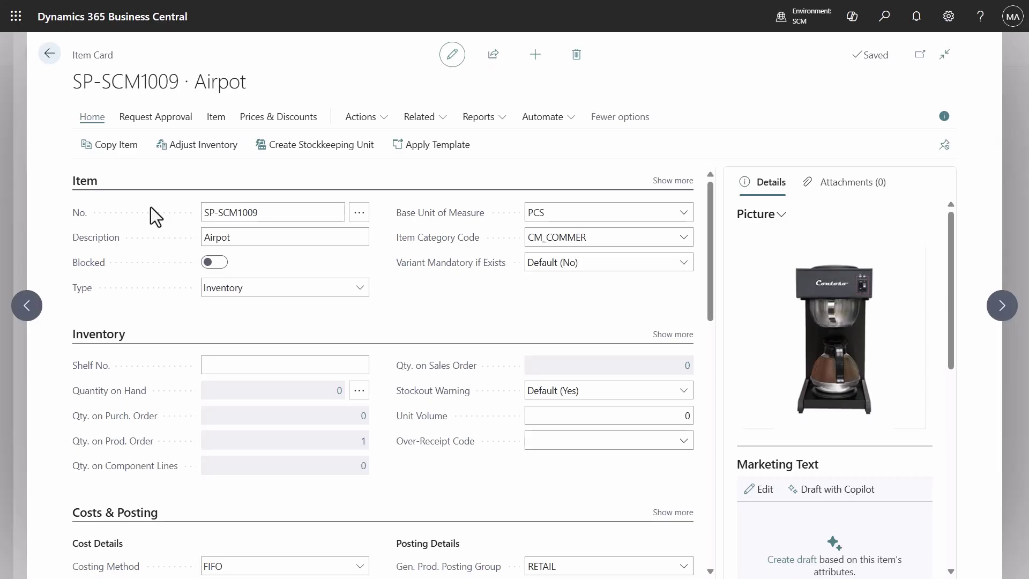
Review Airpot's BOM cost shares (179.85 material) and return to released order 101002
left_click(215, 118)
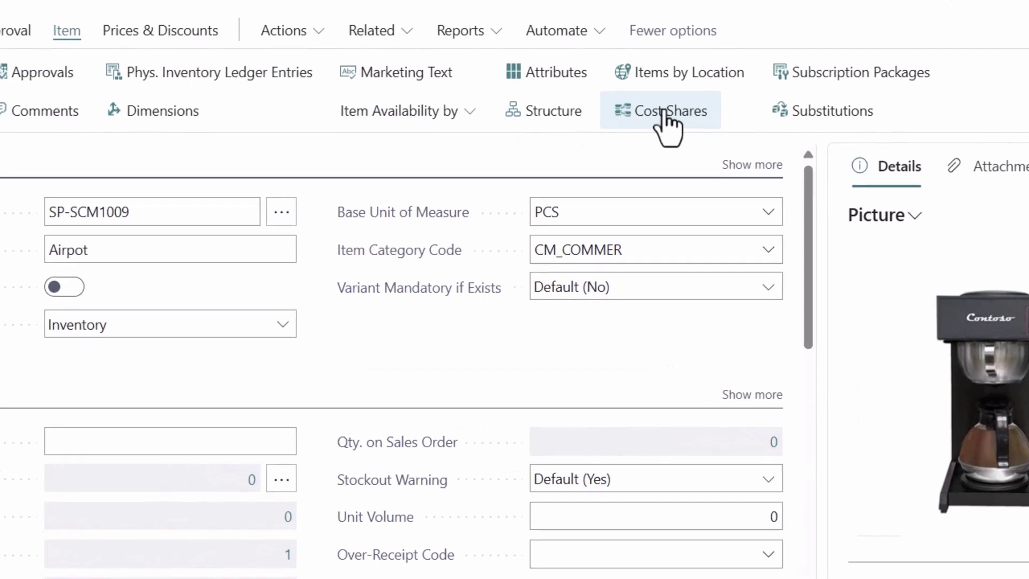
left_click(664, 112)
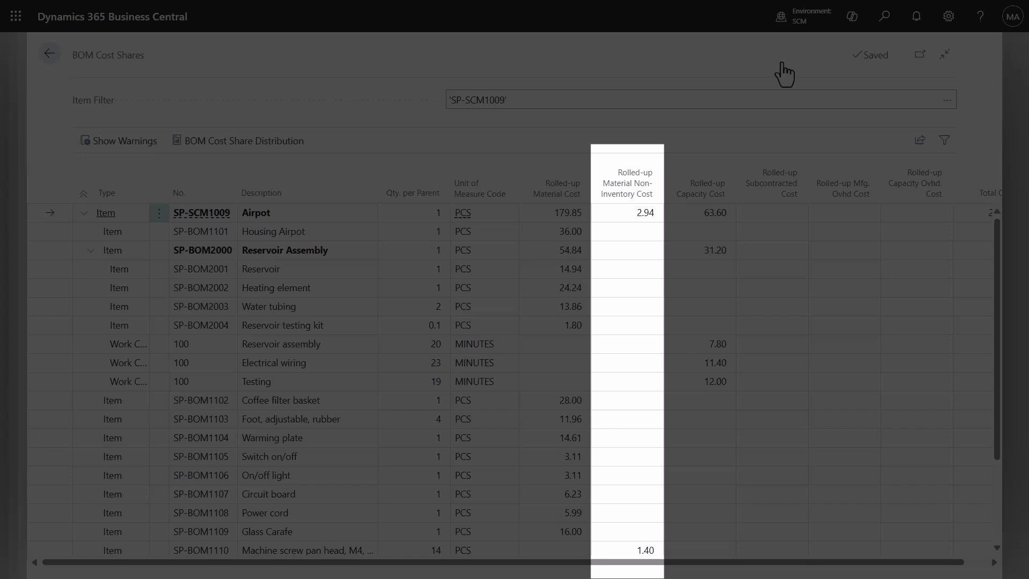
scroll(768, 258, "down", 5)
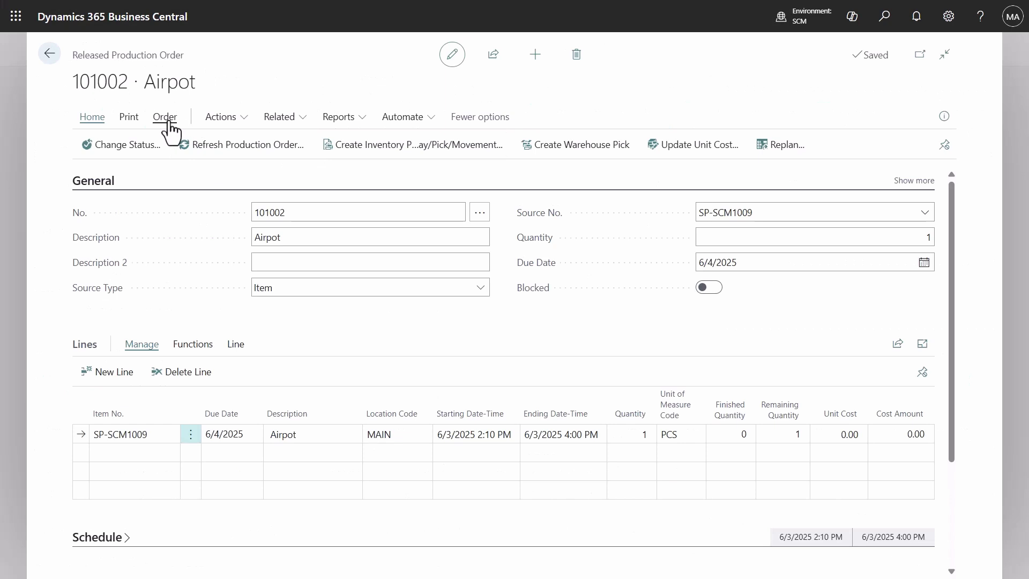
left_click(166, 118)
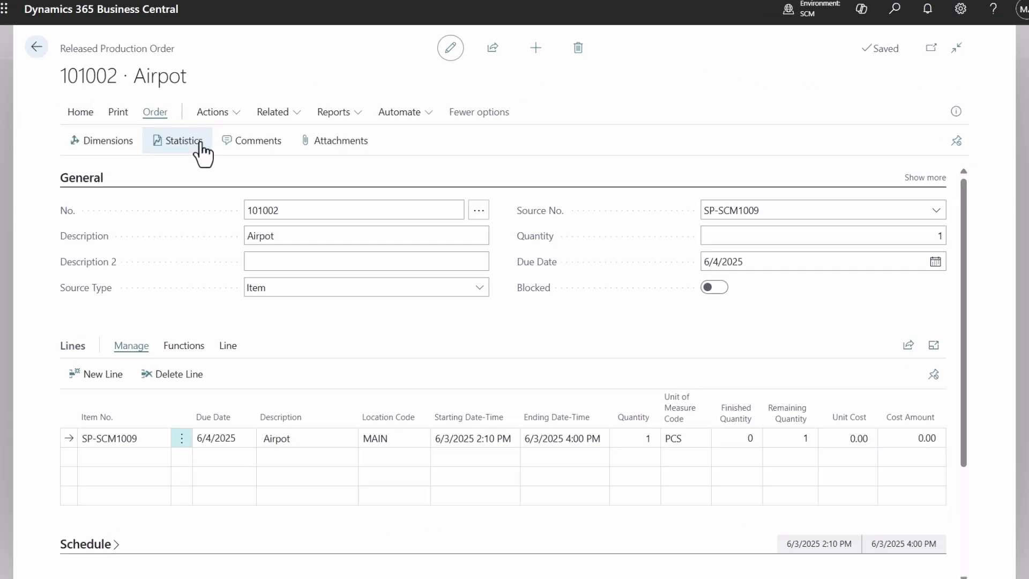
Open the production journal for order 101002
left_click(200, 150)
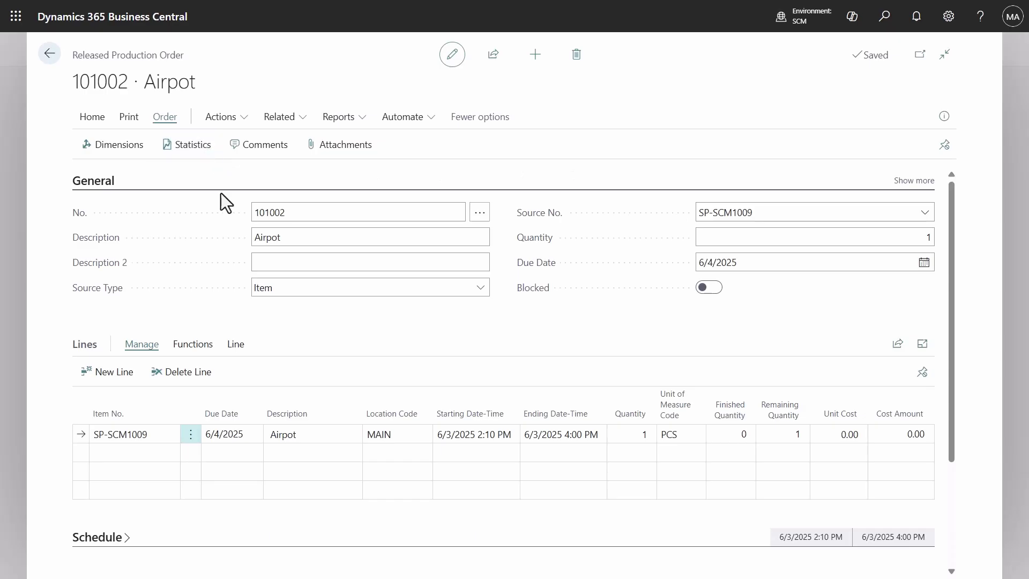
left_click(236, 344)
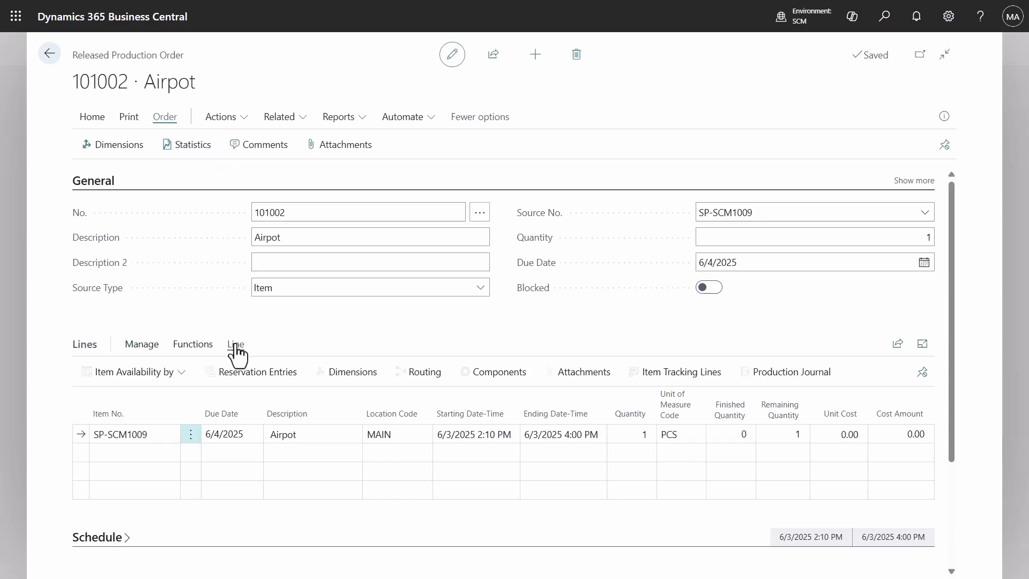
left_click(768, 392)
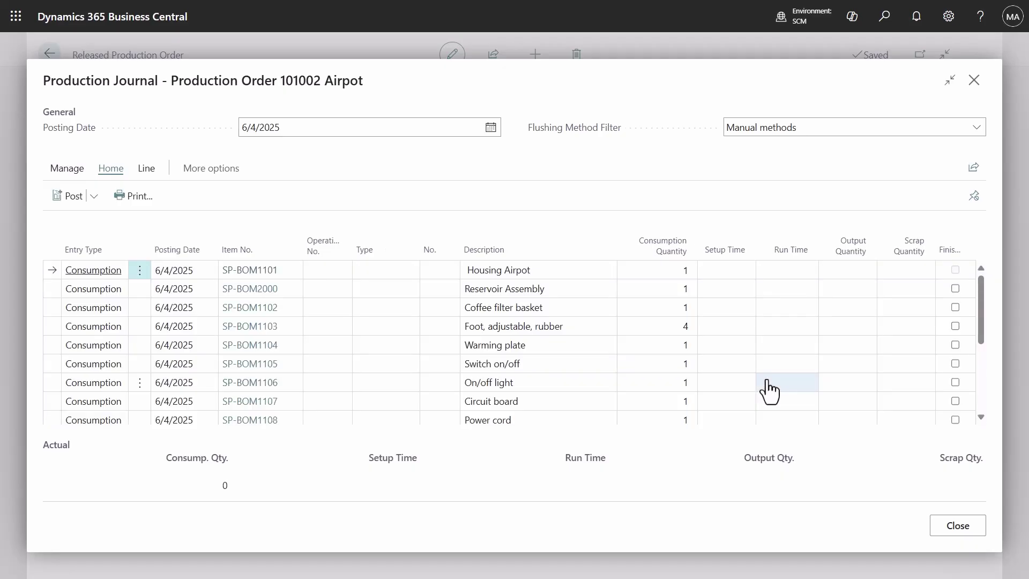
scroll(768, 391, "down", 3)
scroll(586, 365, "down", 3)
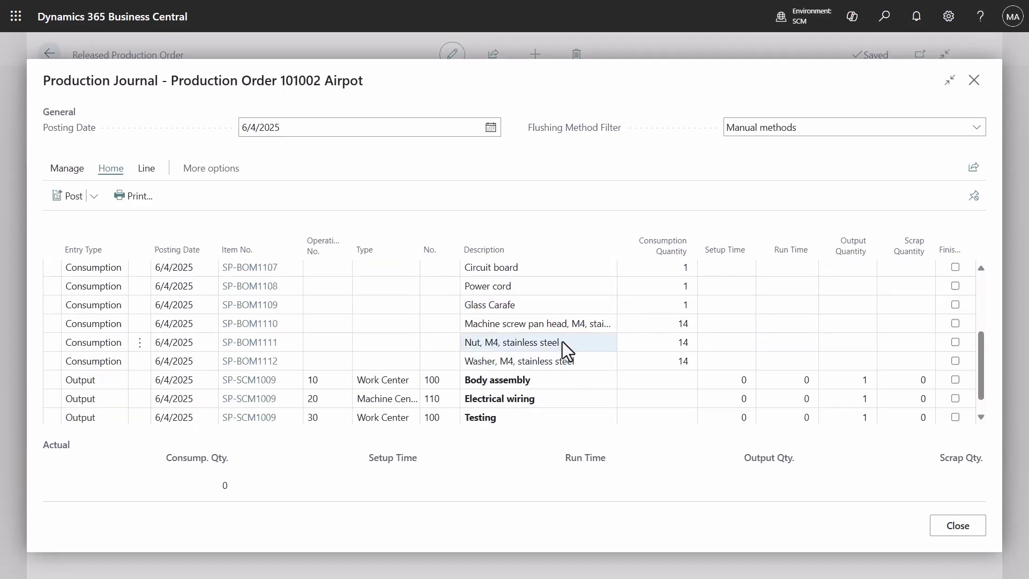
Delete the Circuit board, Power cord and Glass Carafe consumption lines
left_click(543, 305, "shift")
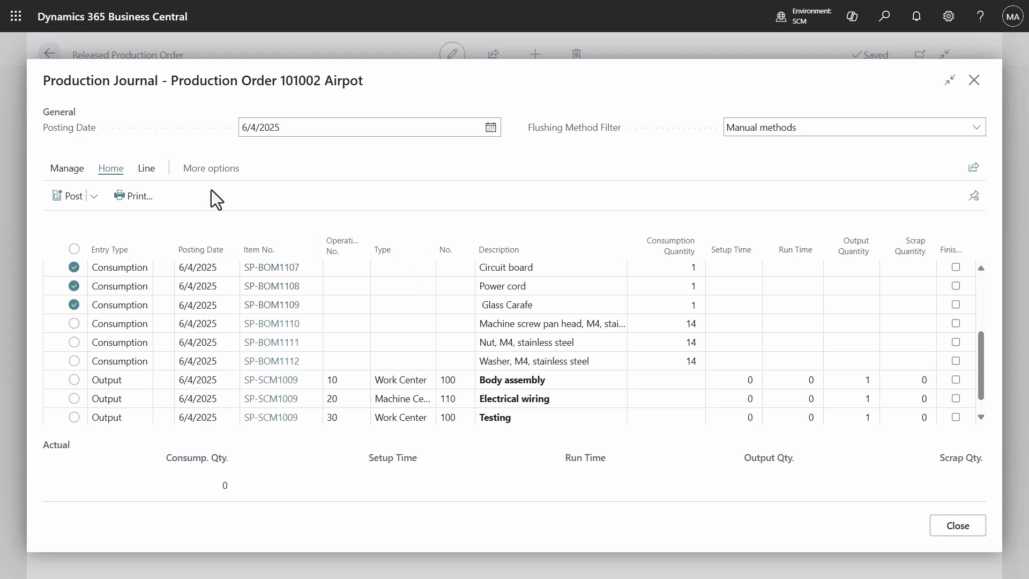
left_click(83, 176)
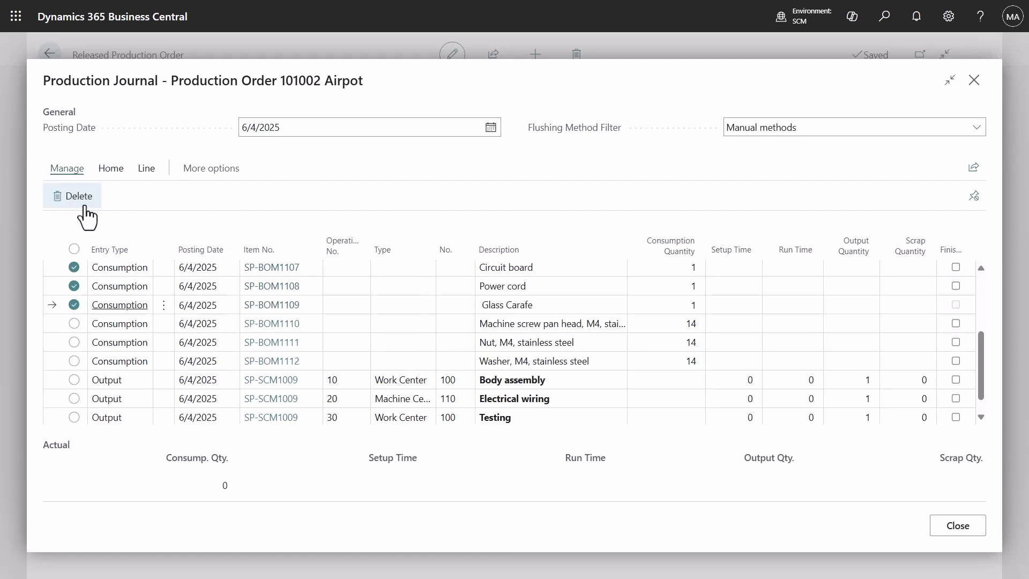
left_click(76, 196)
left_click(567, 343)
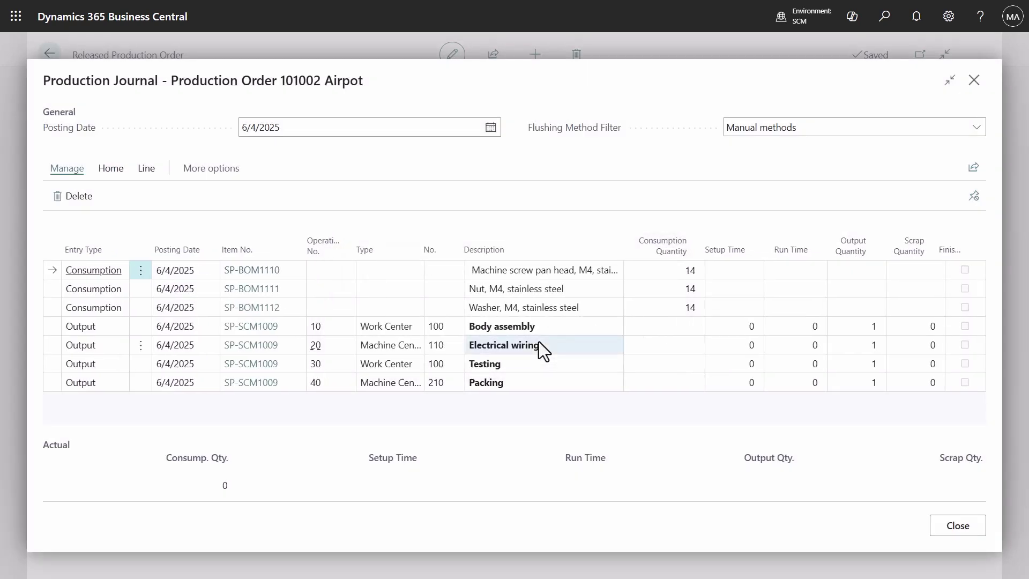
Set the SP-BOM1112 washer consumption quantity to 100,000
left_click(659, 313)
type("100000")
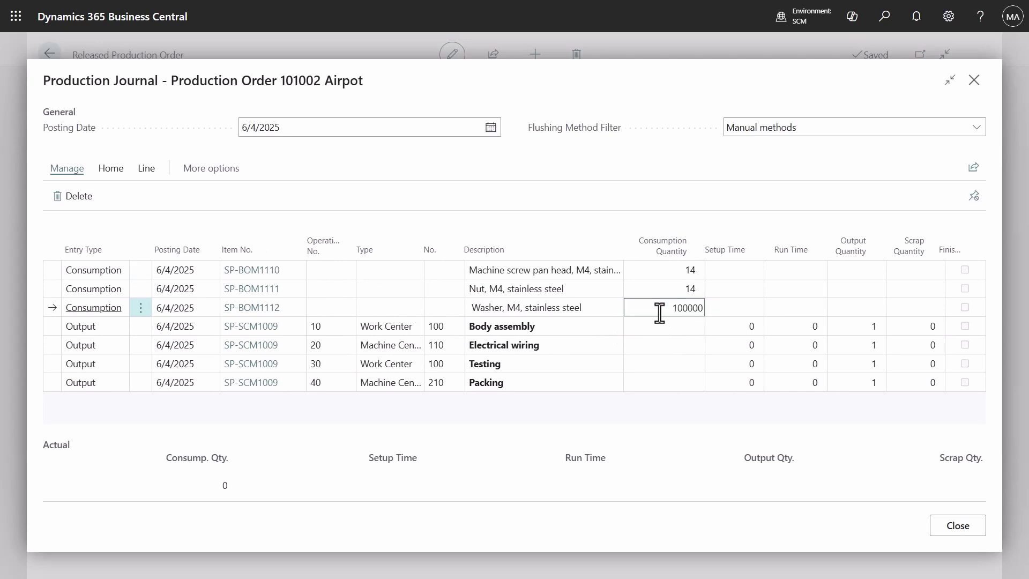
key("Tab")
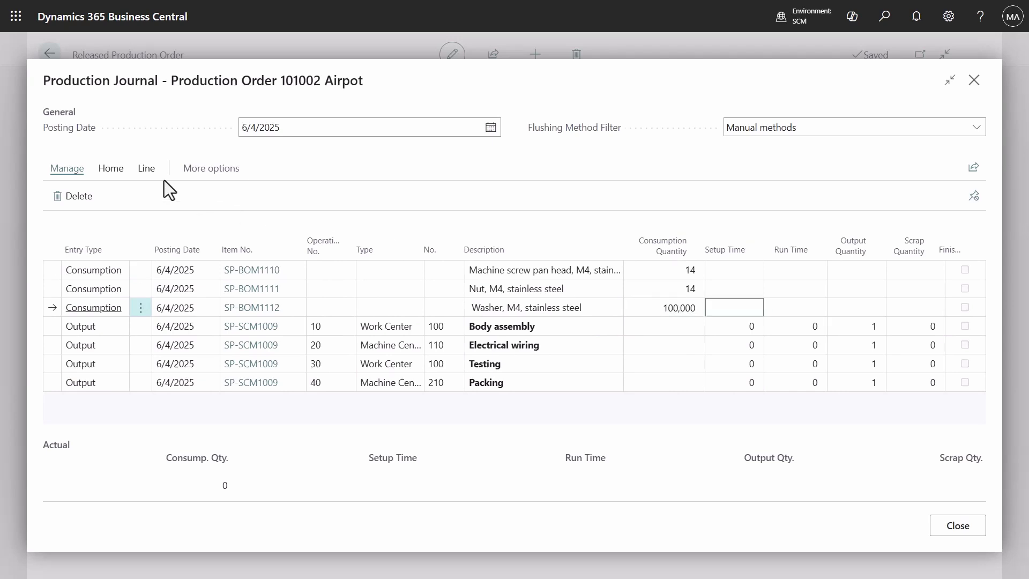
Post order 101002's production journal lines
left_click(106, 170)
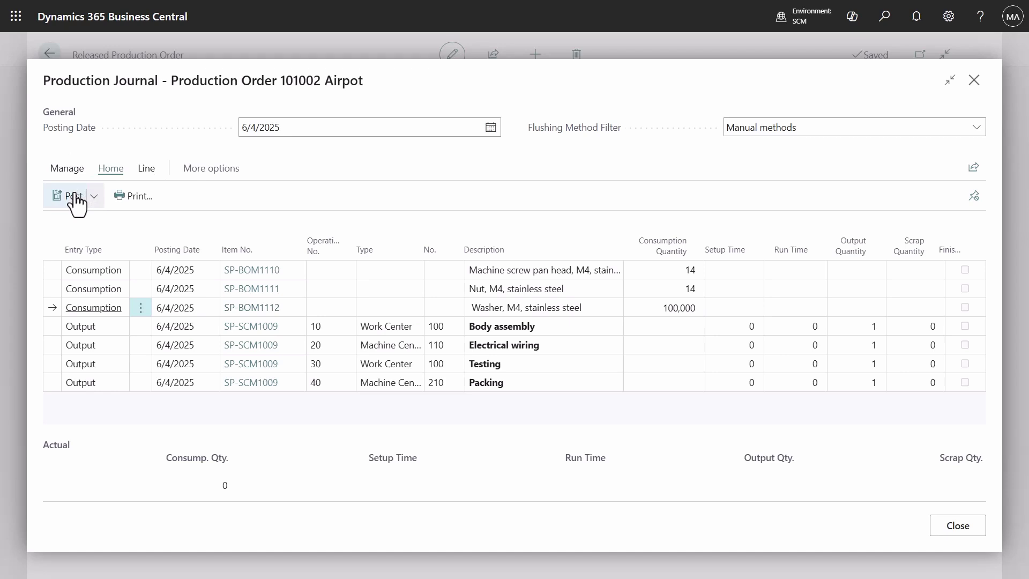
left_click(74, 196)
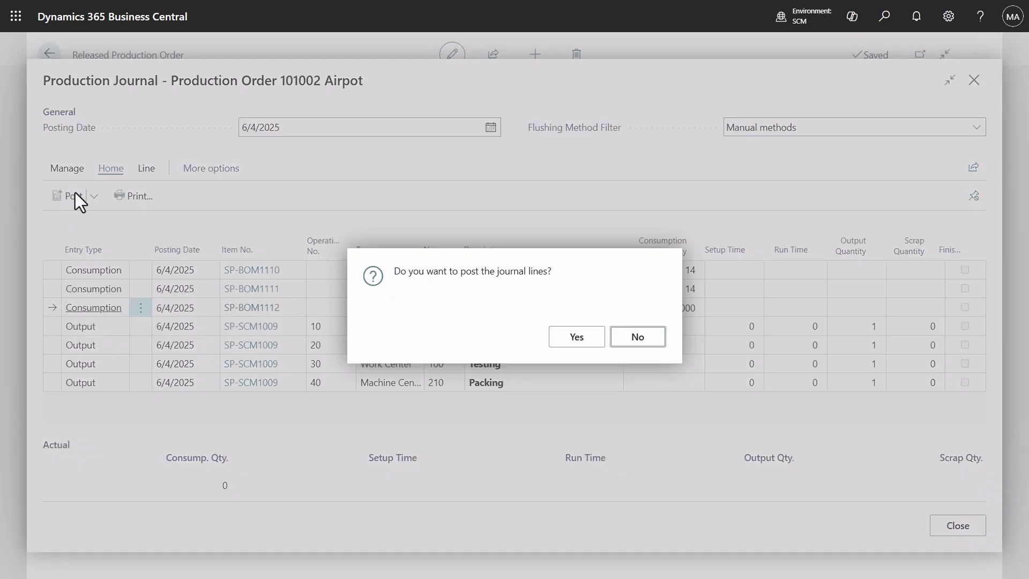
left_click(558, 338)
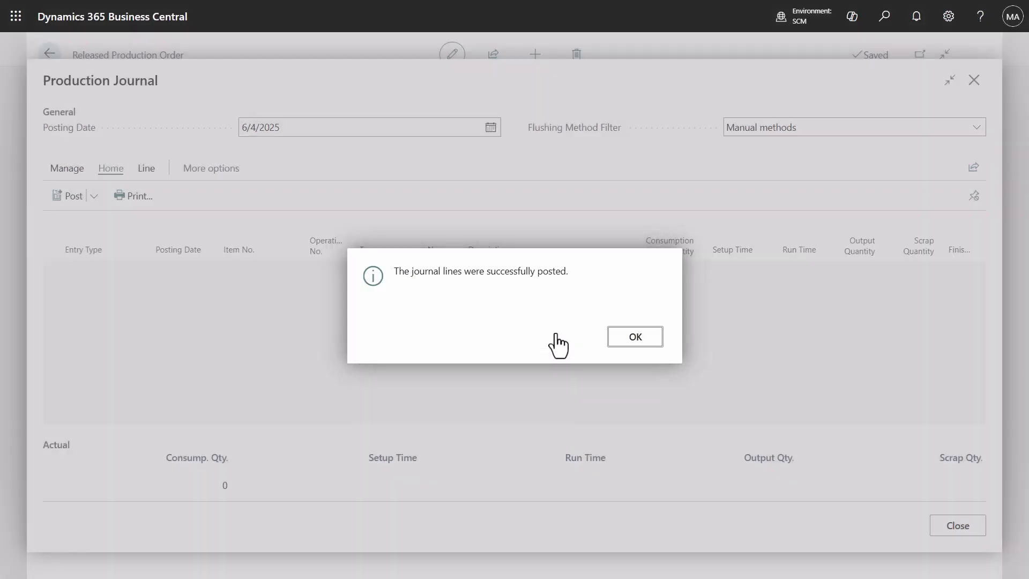
left_click(607, 339)
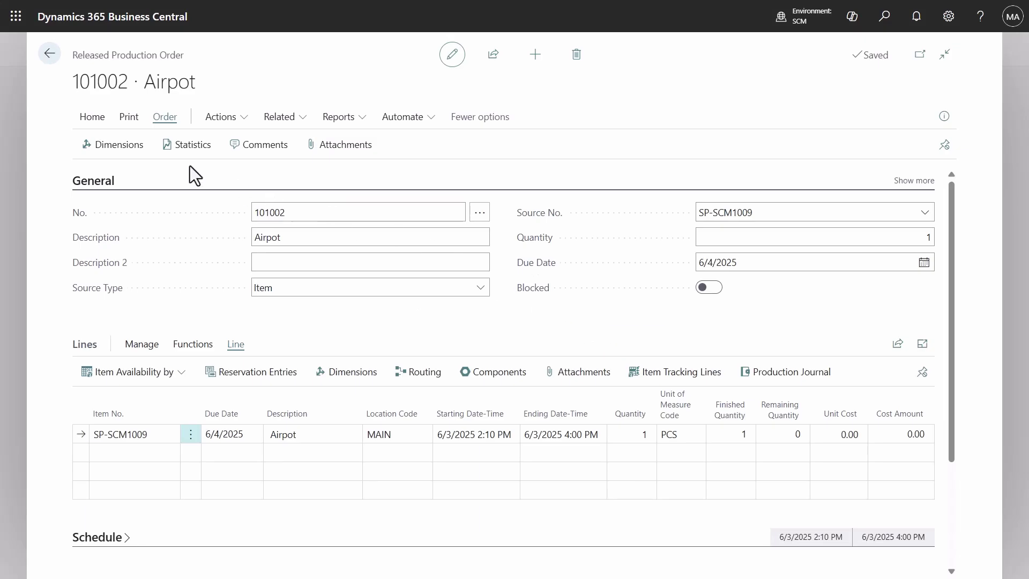
Change order 101002's status to Finished and bring up its item ledger entries
left_click(93, 118)
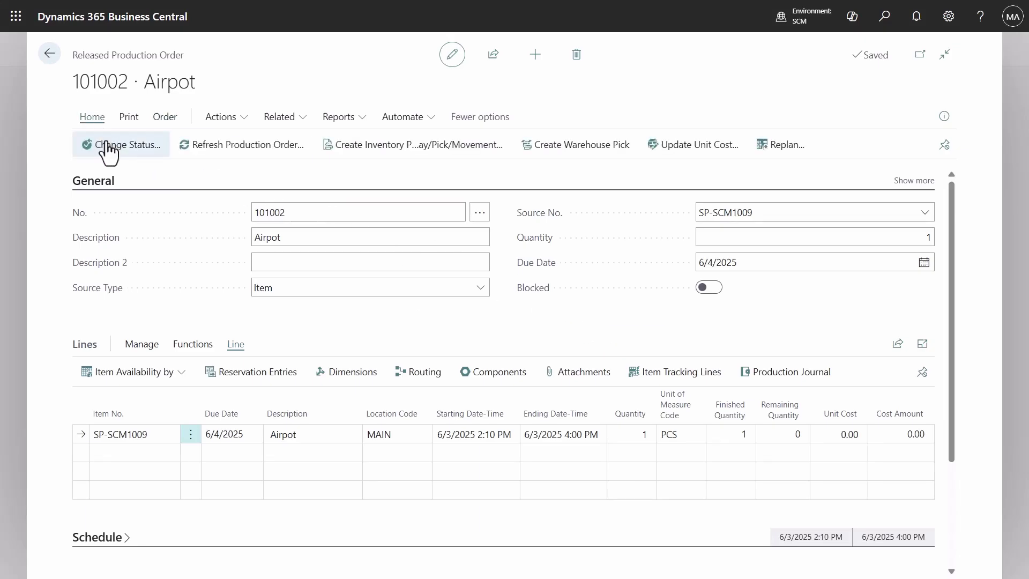
left_click(109, 151)
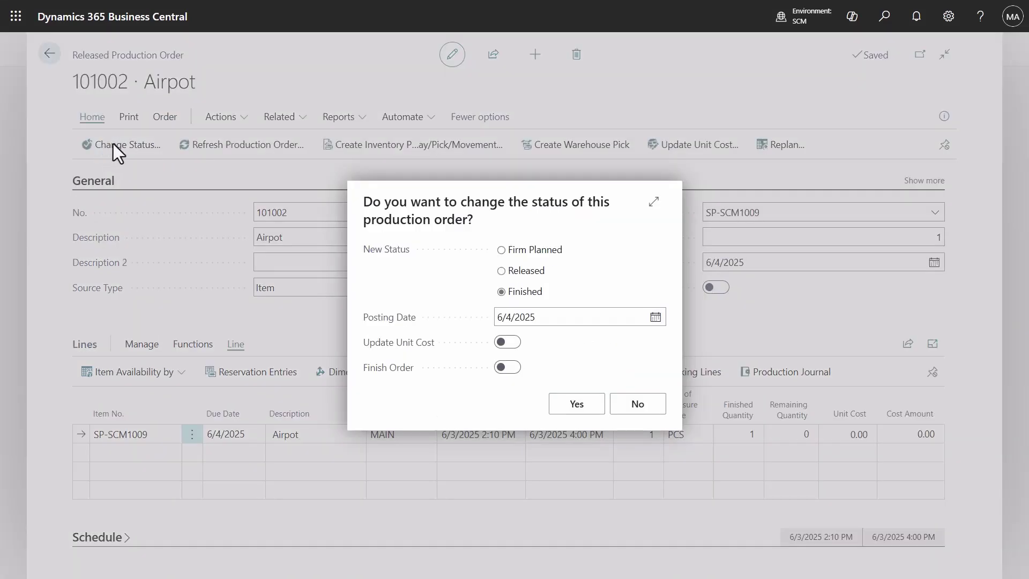
left_click(583, 411)
key("Return")
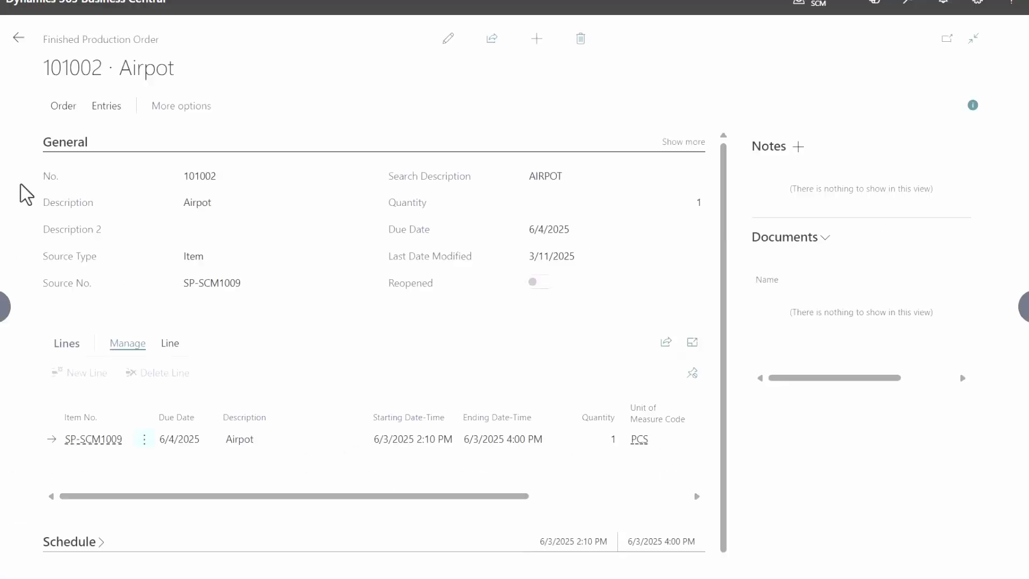
left_click(124, 119)
left_click(115, 147)
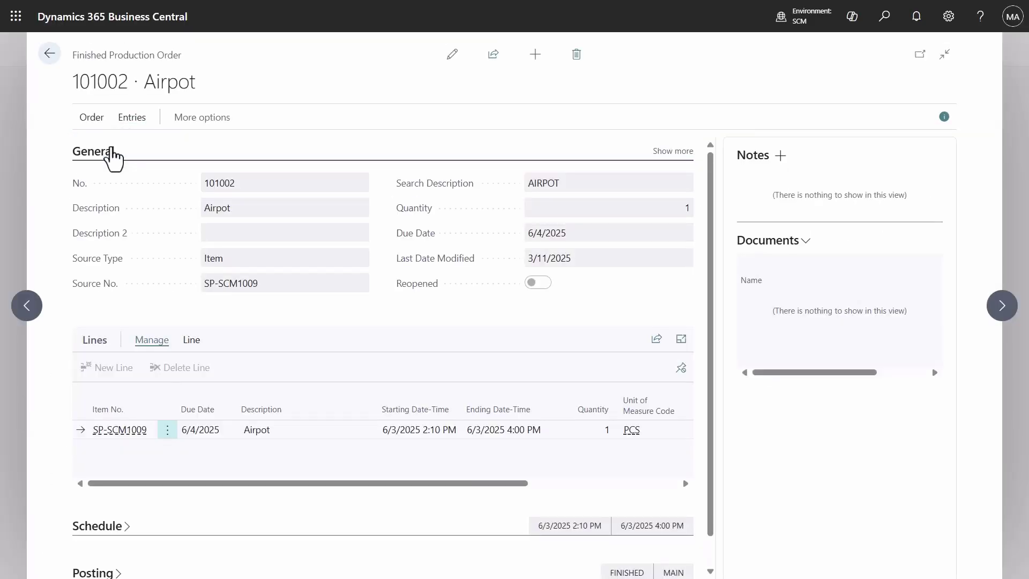